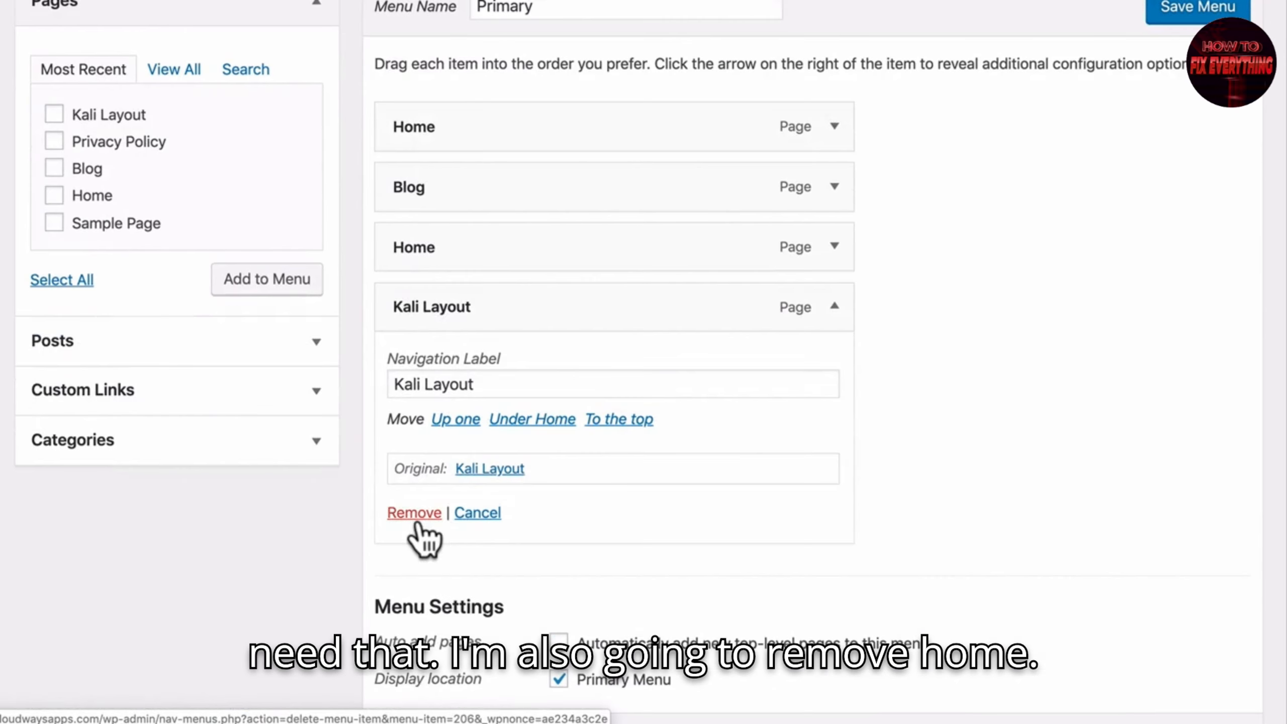
Remove the Kali Layout item and both Home items from the Primary menu, leaving only Blog
click(415, 513)
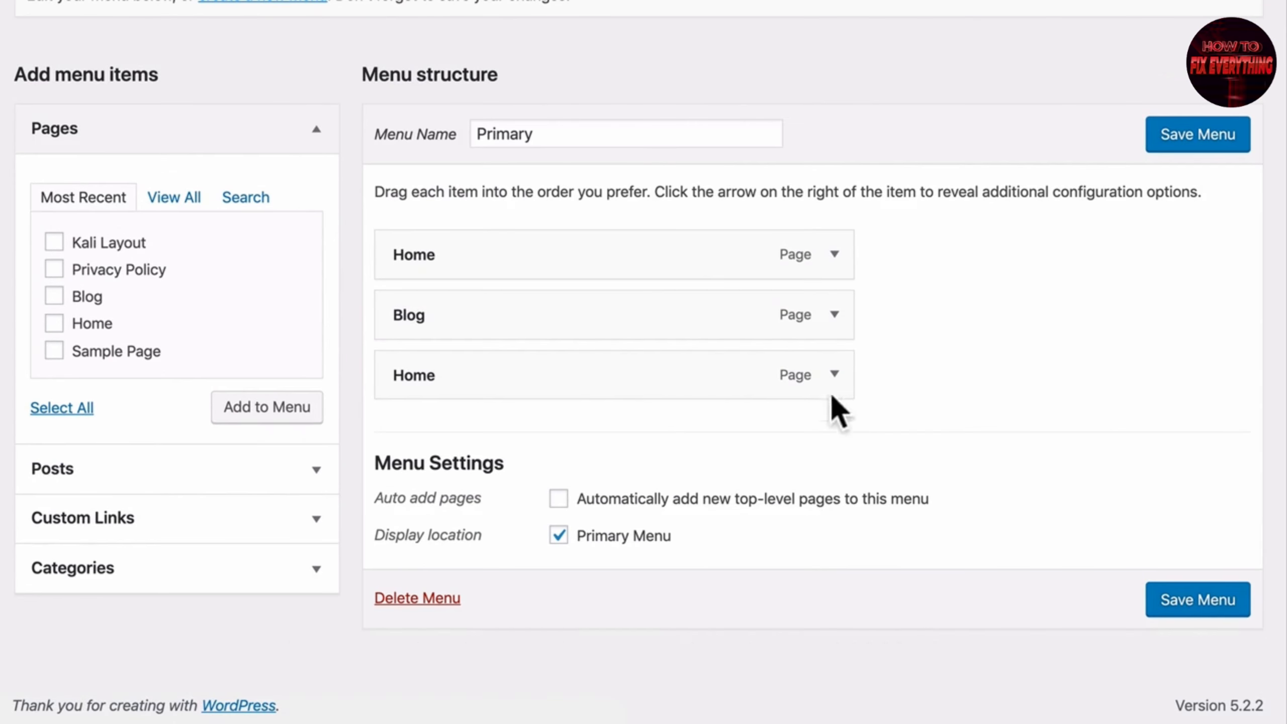
click(834, 375)
scroll(431, 468, down, 1)
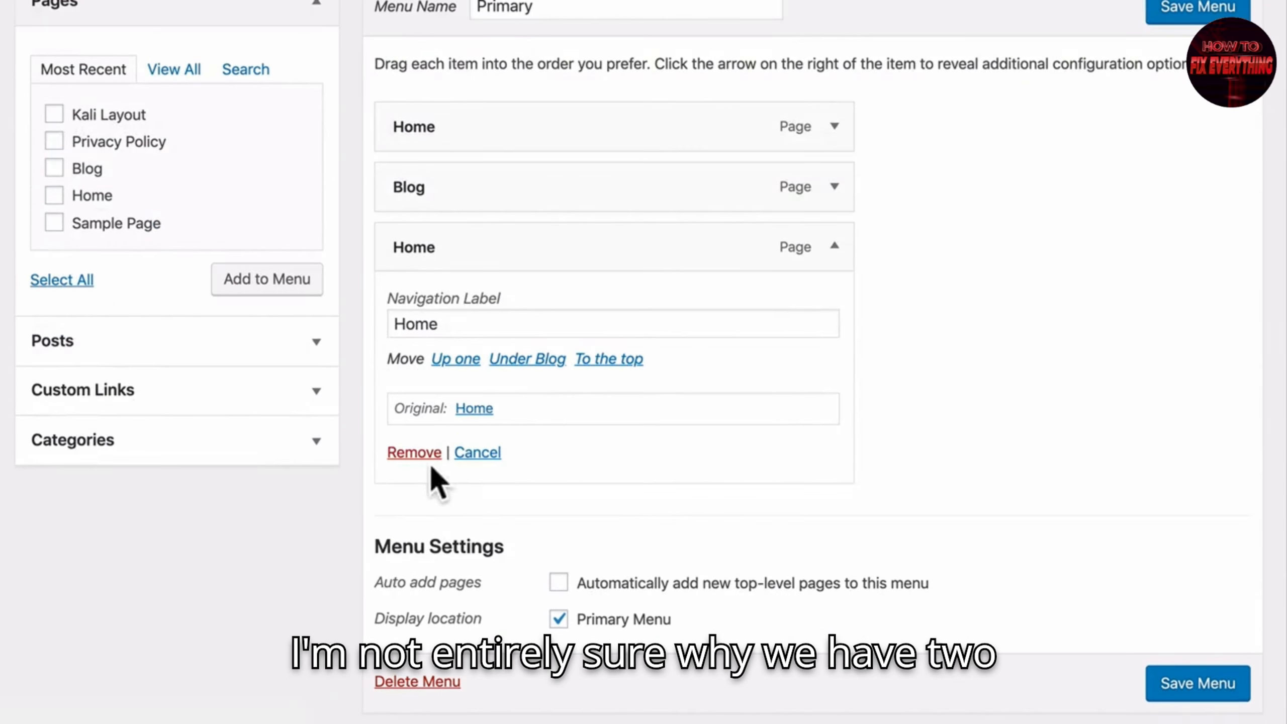
click(416, 451)
click(836, 322)
scroll(527, 350, down, 3)
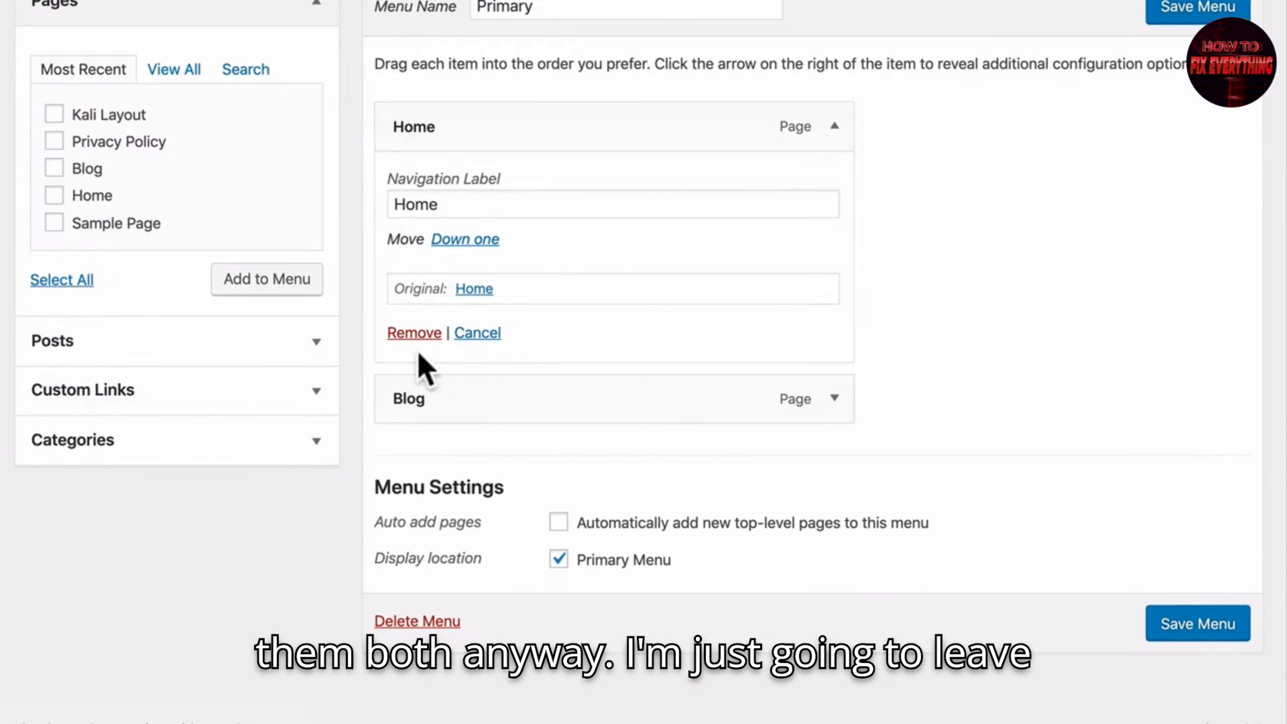
click(414, 333)
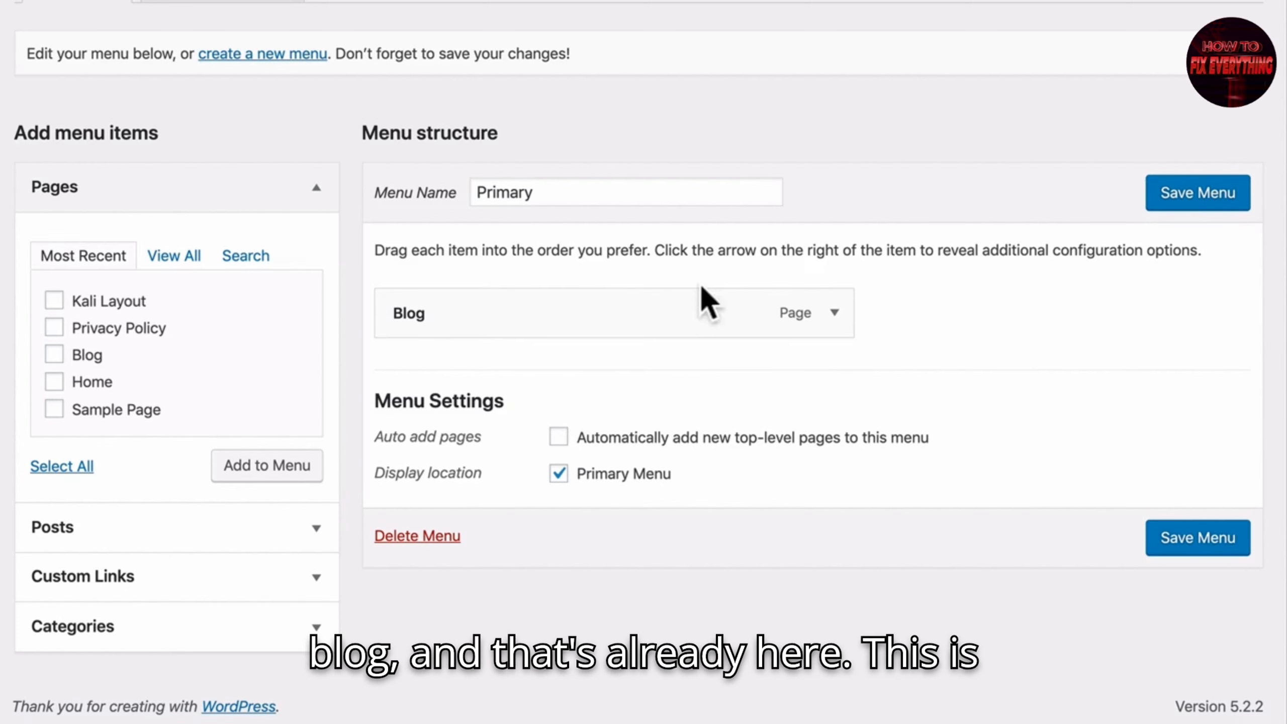
Check which page the Blog menu item links to and look through the full list of pages available to add
click(835, 313)
scroll(821, 314, down, 3)
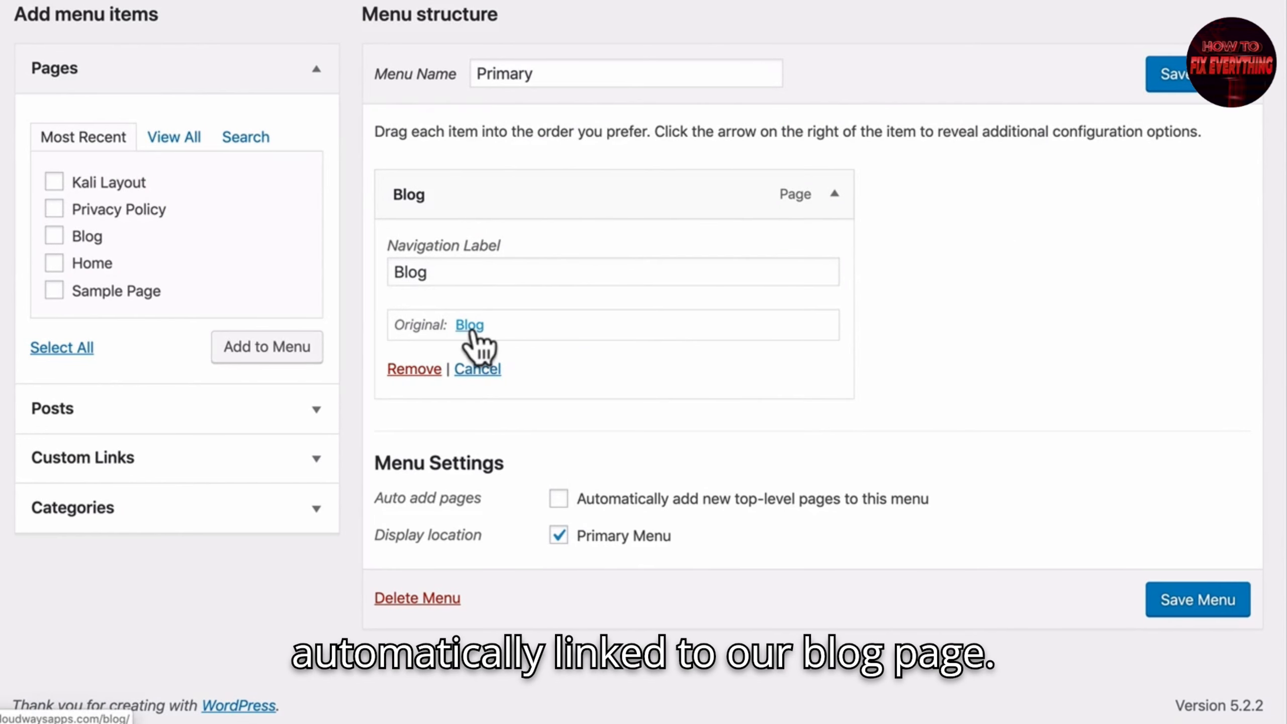
click(833, 195)
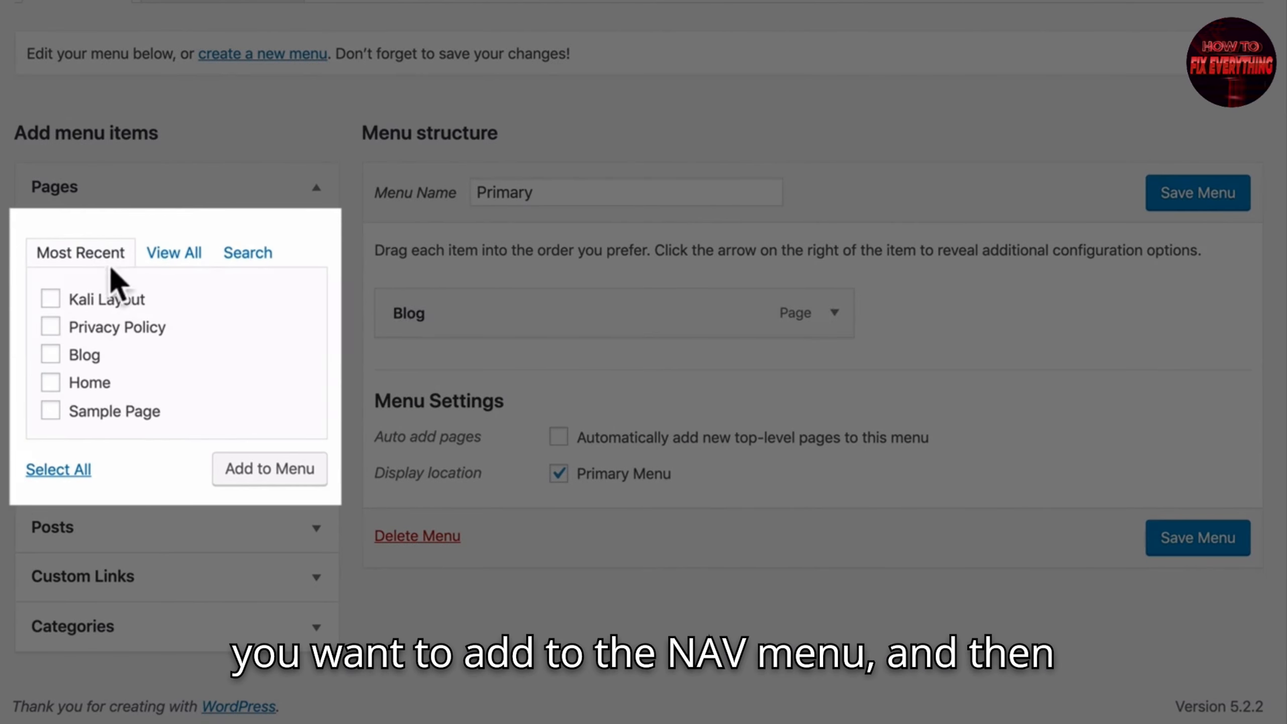
click(170, 253)
click(81, 252)
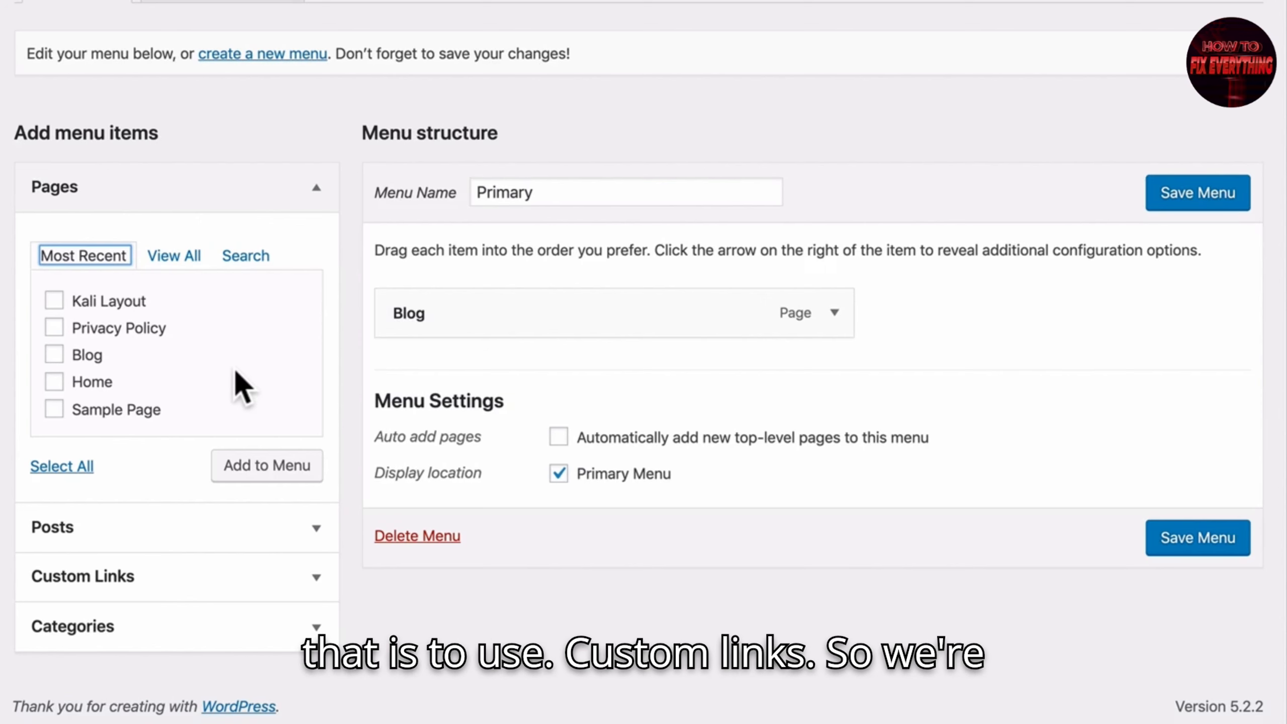
Add a custom link labelled About with the placeholder URL # to the menu
click(317, 583)
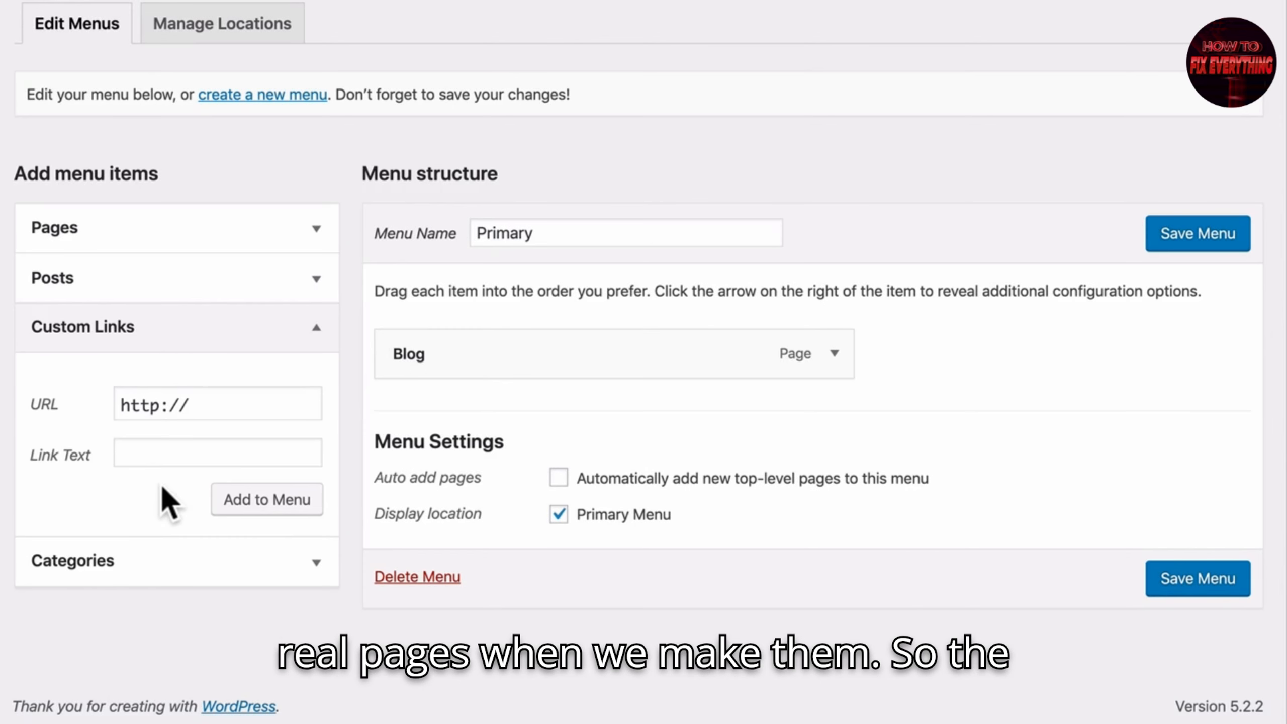
click(170, 452)
text(About)
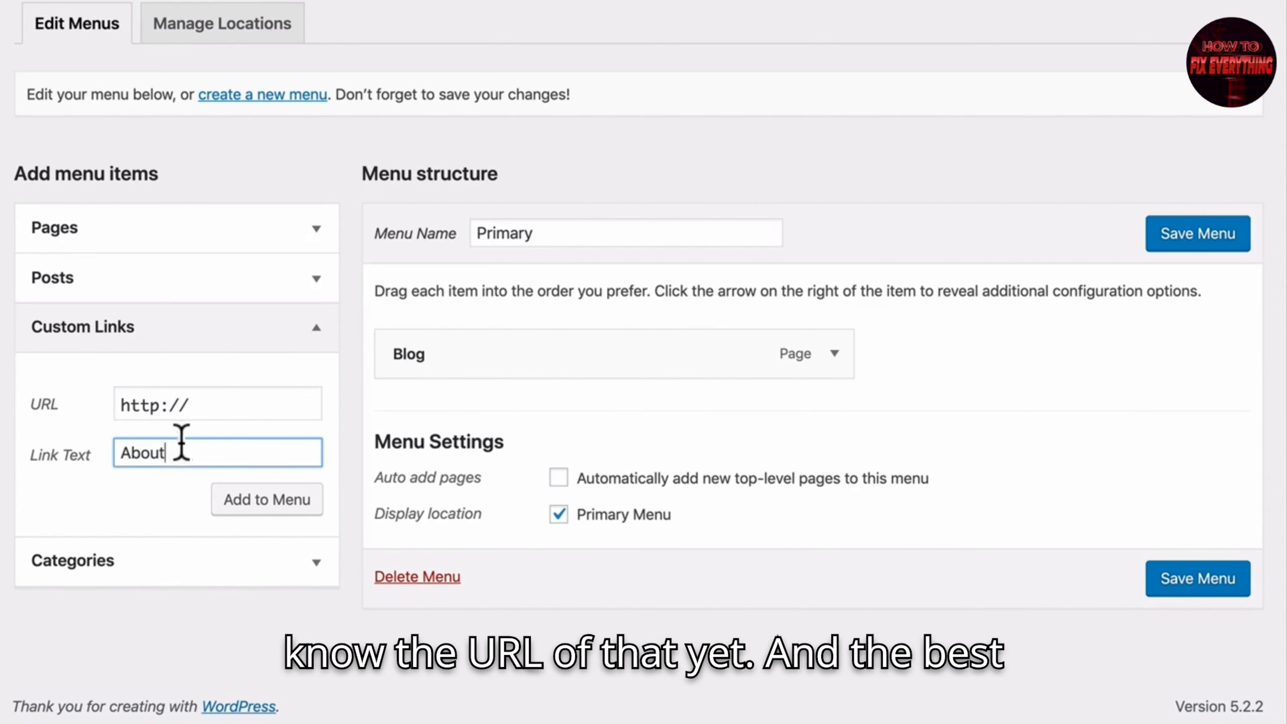
triple_click(181, 408)
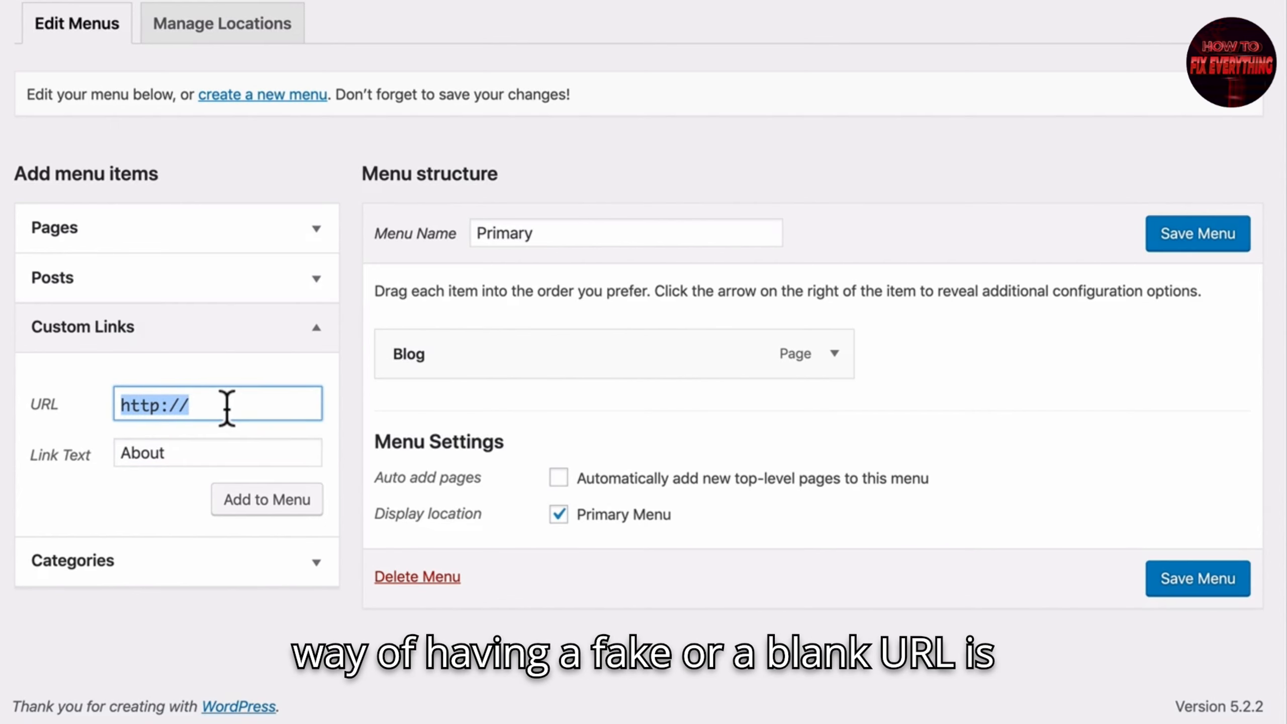
key(BackSpace)
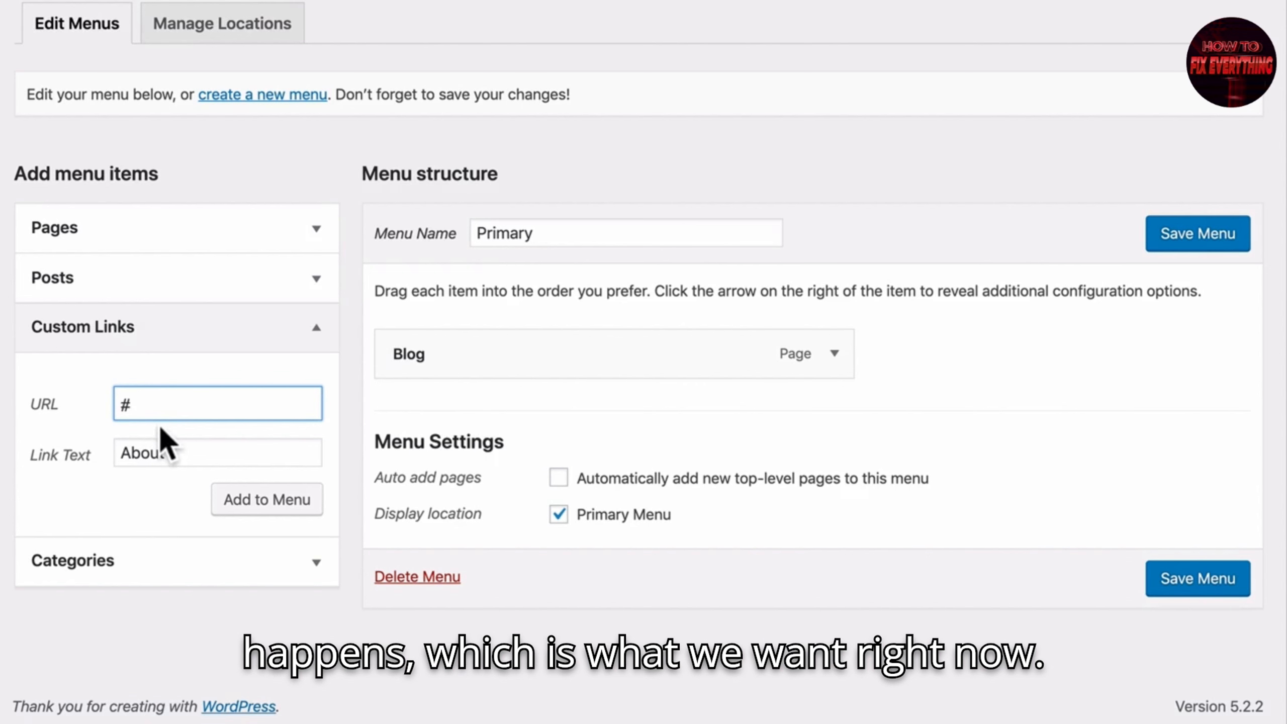
click(248, 510)
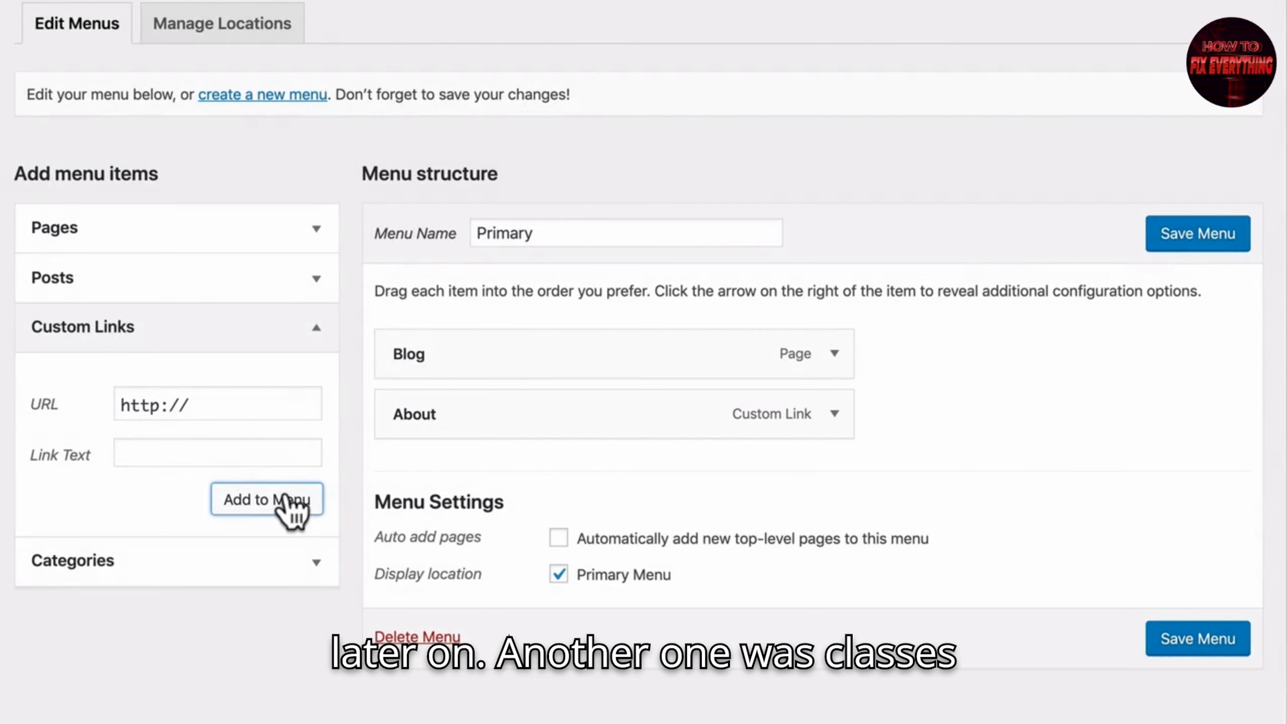
Add a custom link labelled Classes with the placeholder URL # to the menu
click(222, 454)
text(Caas)
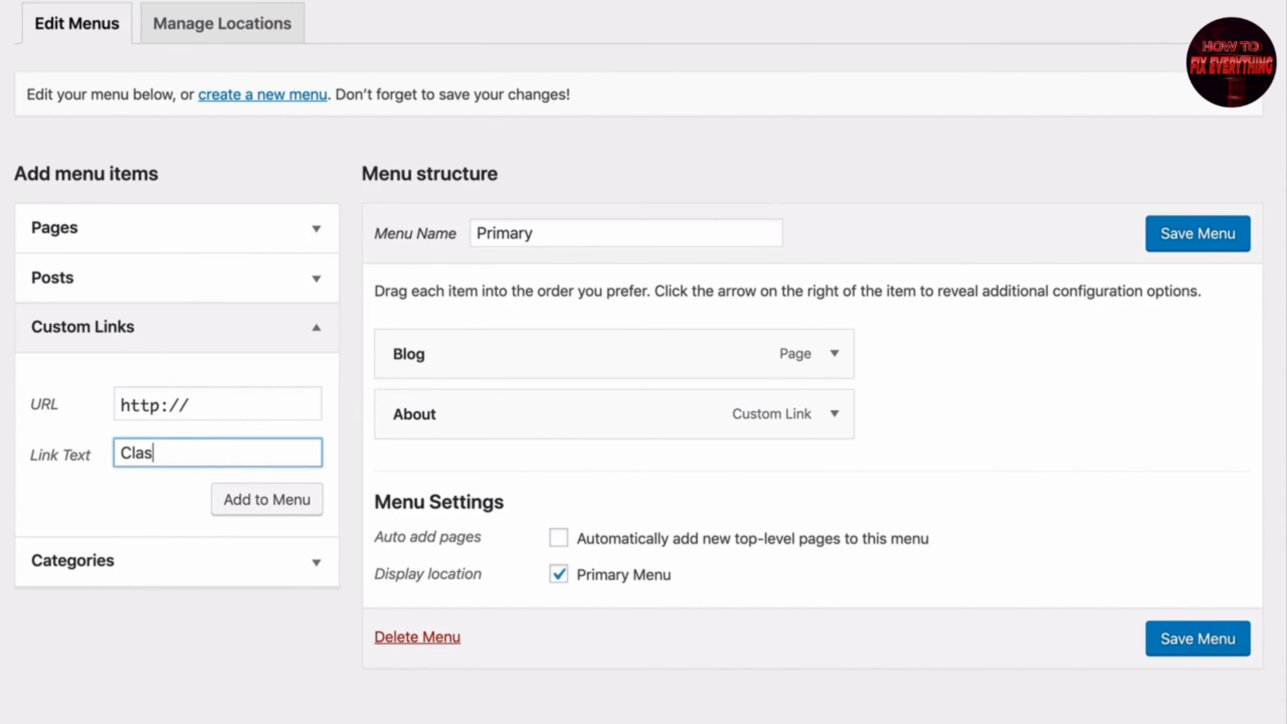
text(ses)
triple_click(210, 409)
key(BackSpace)
text(#)
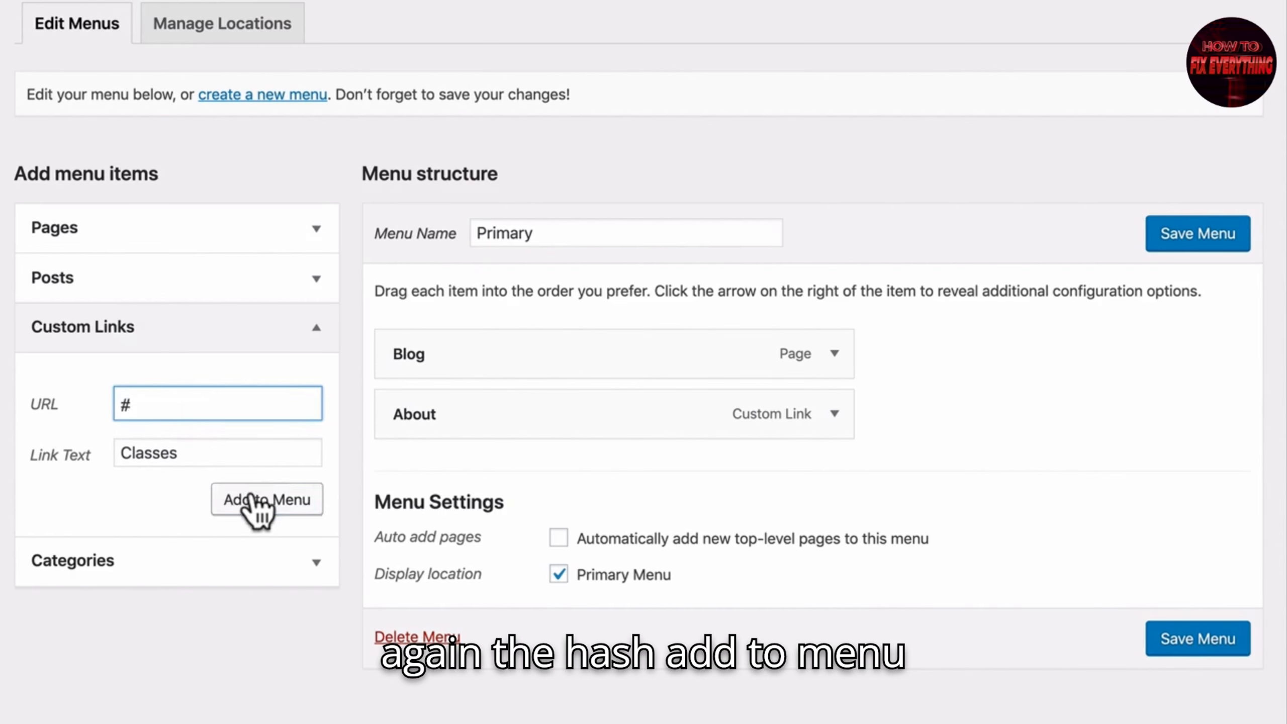
click(254, 499)
Add a custom link labelled Contact with the placeholder URL # to the menu
click(176, 455)
text(Contact)
click(177, 401)
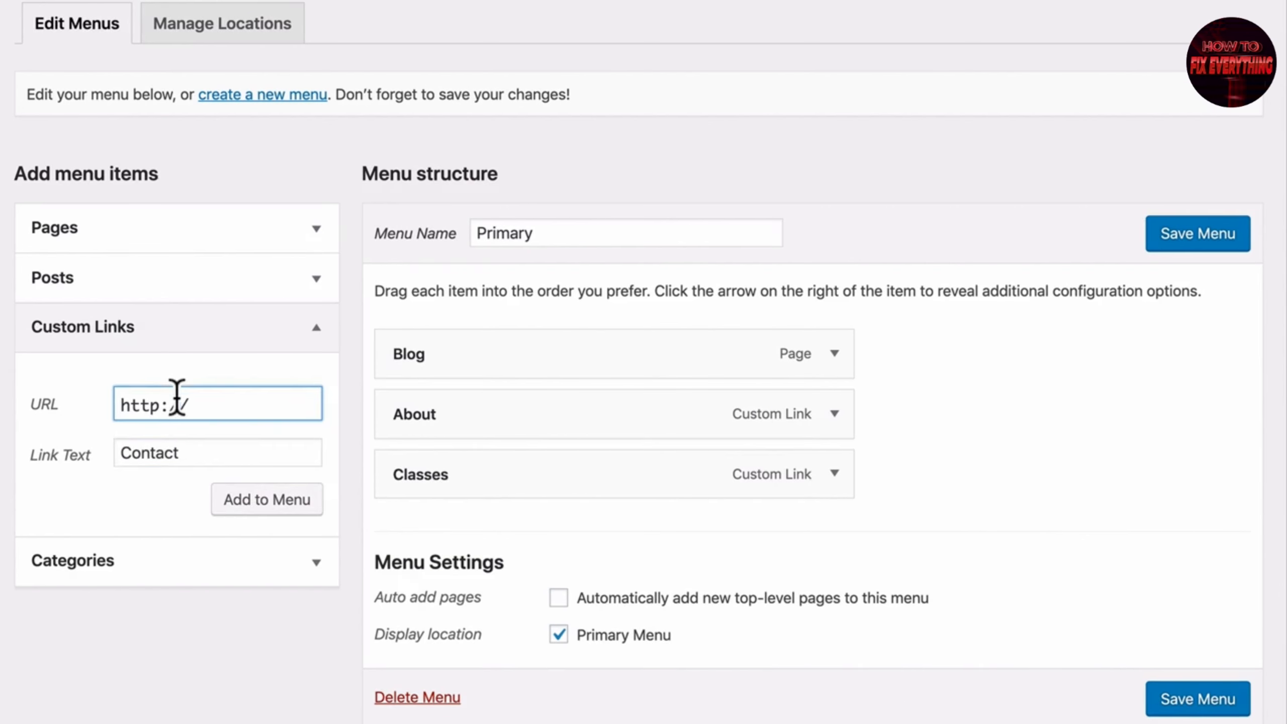
triple_click(177, 400)
text(#)
click(254, 499)
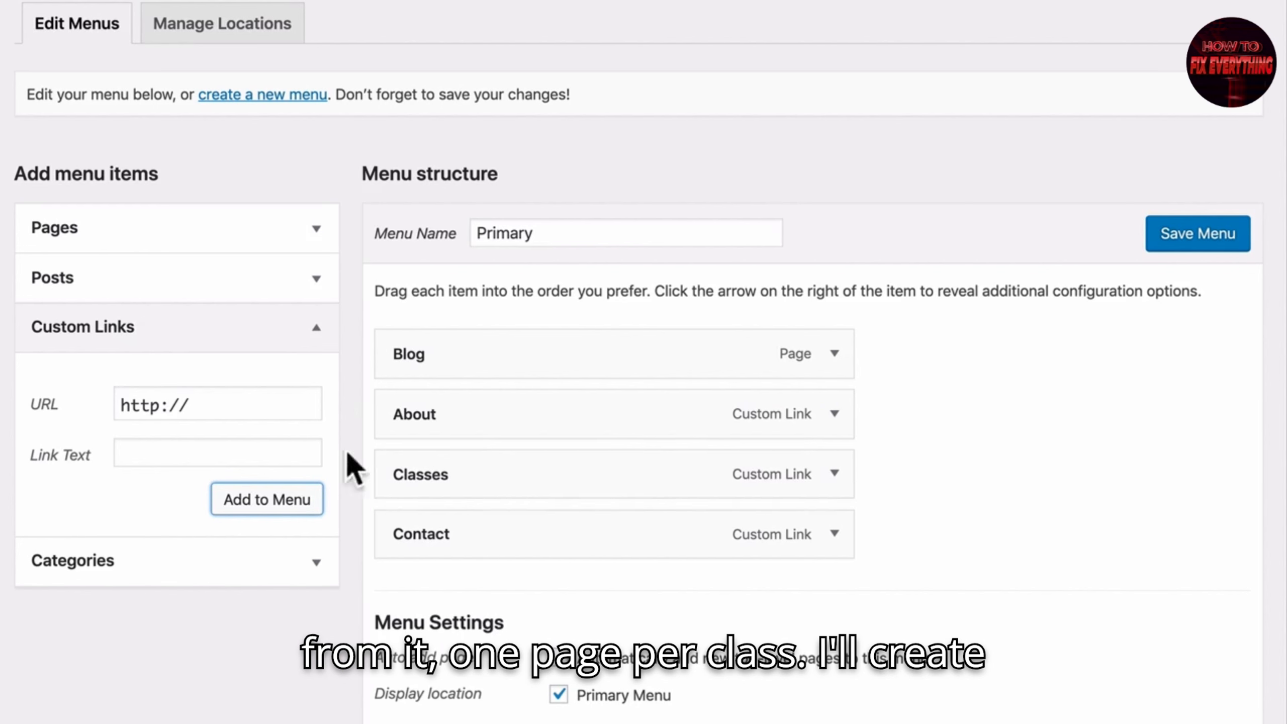
Add a custom link labelled Yoga with the placeholder URL # to the menu
click(284, 454)
text(Yoga)
triple_click(233, 405)
text(#)
click(233, 502)
Add a custom link labelled Meditation with the placeholder URL # to the menu
click(192, 455)
text(Meditation)
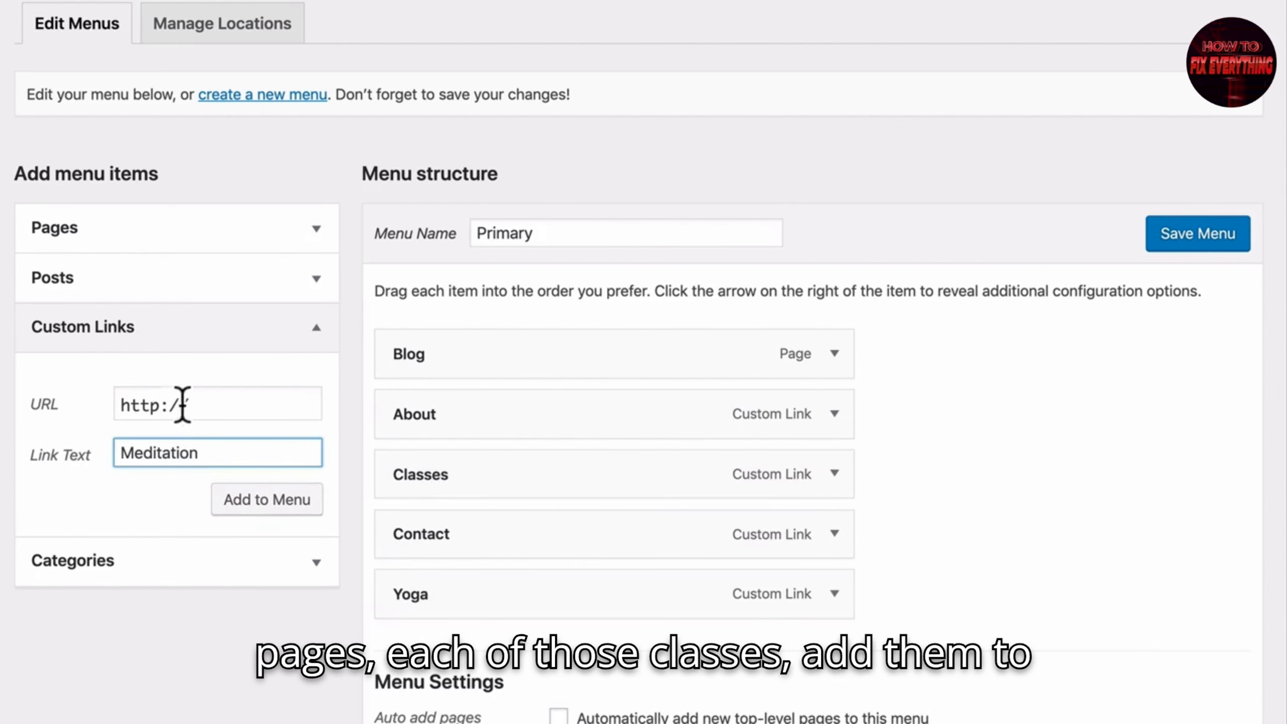
triple_click(181, 405)
text(#)
click(230, 497)
Add a custom link labelled Reiki with the placeholder URL # to the menu
click(212, 453)
text(Reiki)
triple_click(213, 405)
text(#)
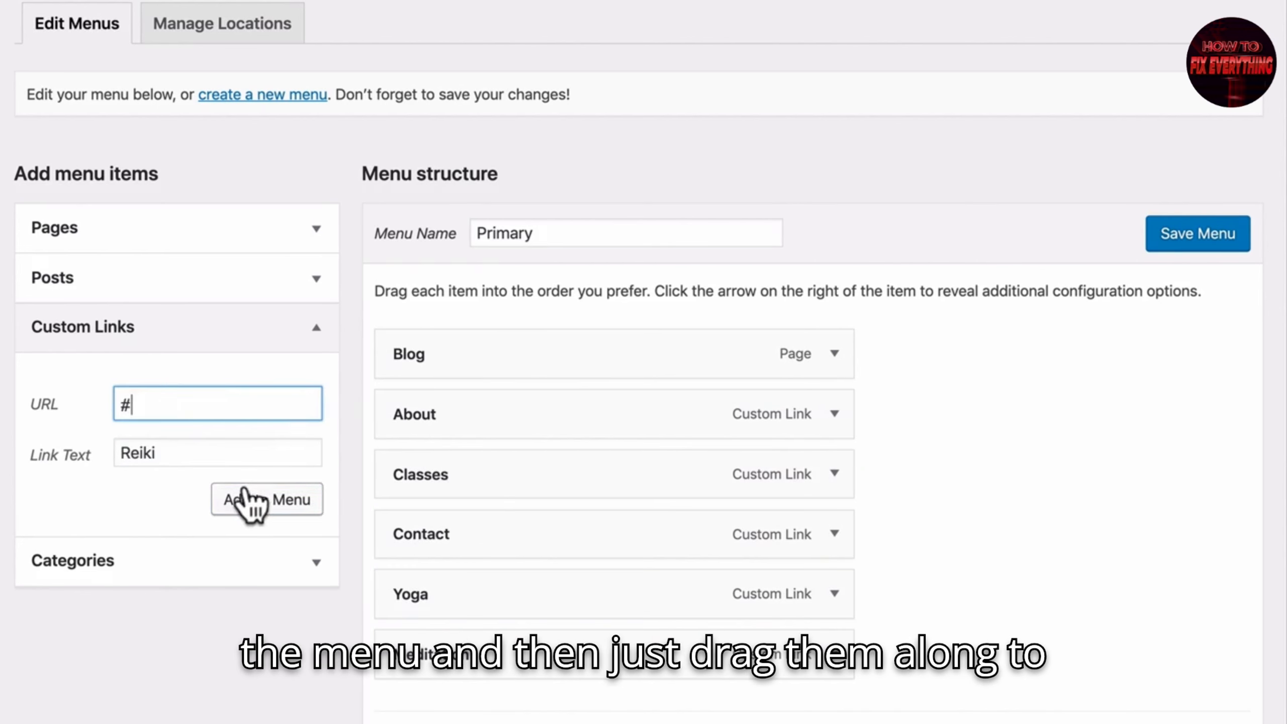
click(250, 500)
Nest Yoga, Meditation and Reiki, in that order, as sub items under Classes in the menu structure
scroll(830, 526, down, 3)
drag(478, 467, 522, 398)
drag(460, 504, 480, 452)
drag(446, 578, 468, 519)
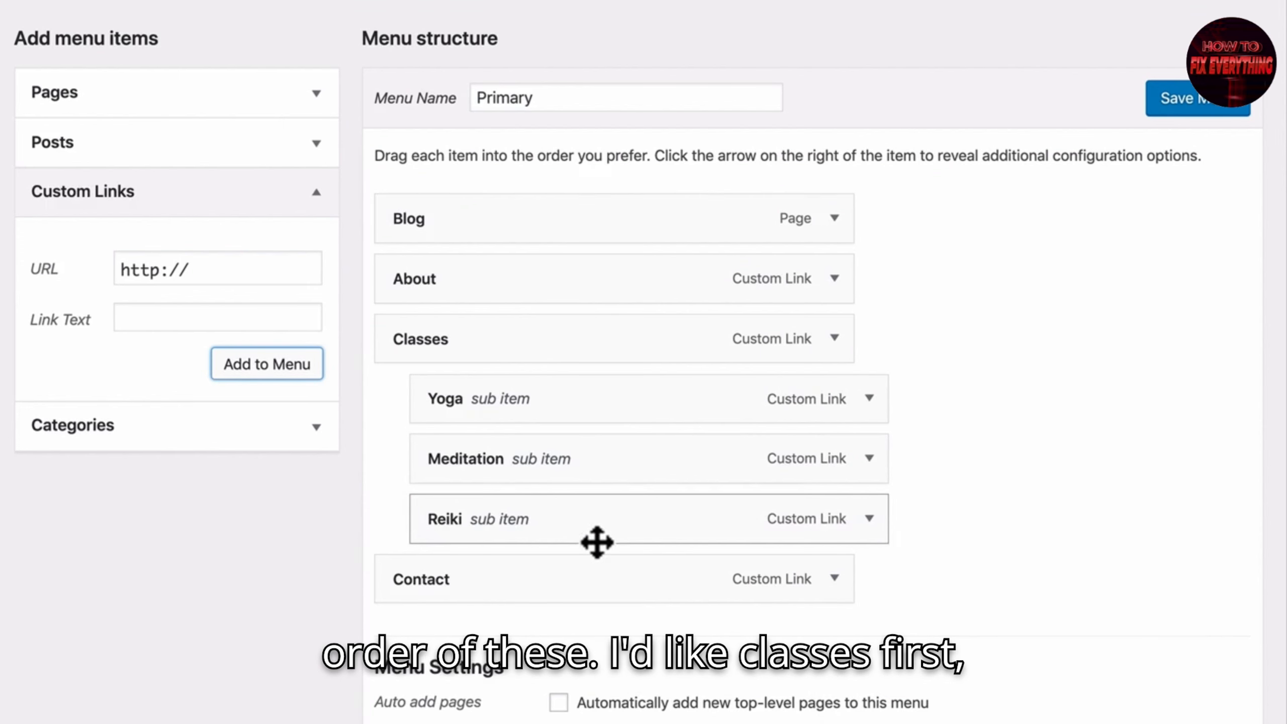
Move Classes with its sub items to the start of the menu and About above Blog, and save the menu
drag(465, 339, 465, 216)
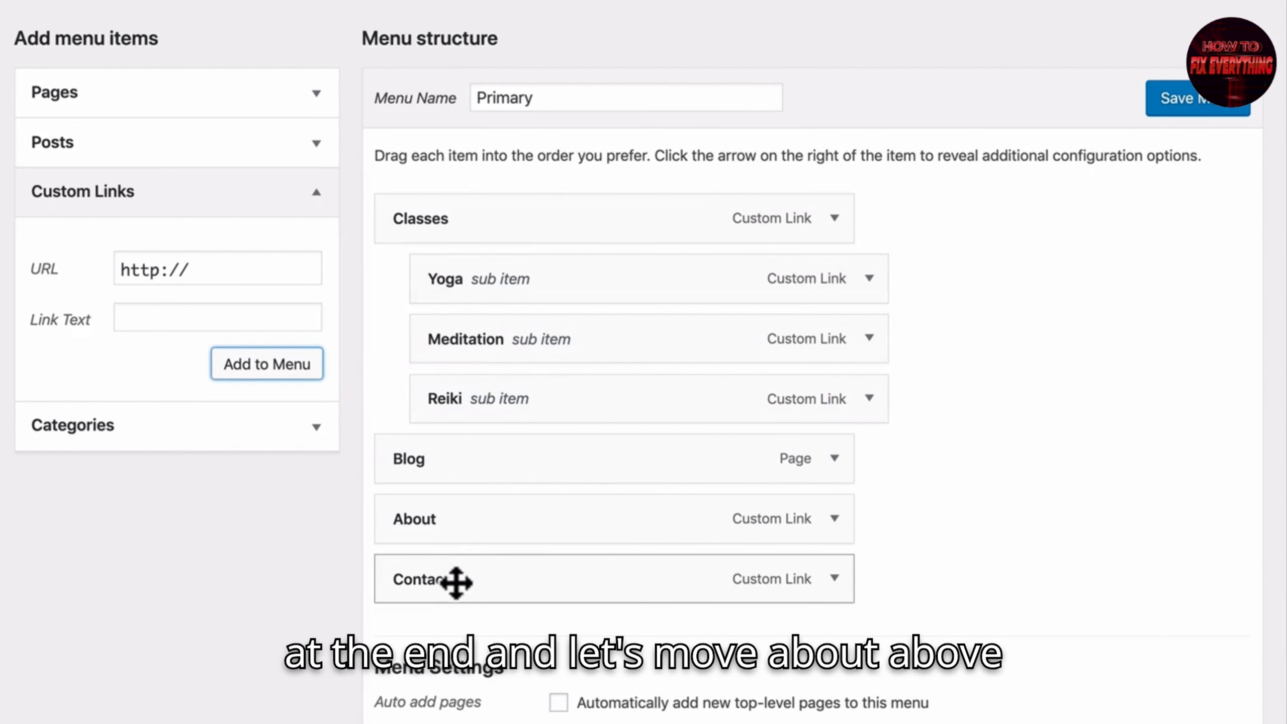
drag(454, 517, 451, 450)
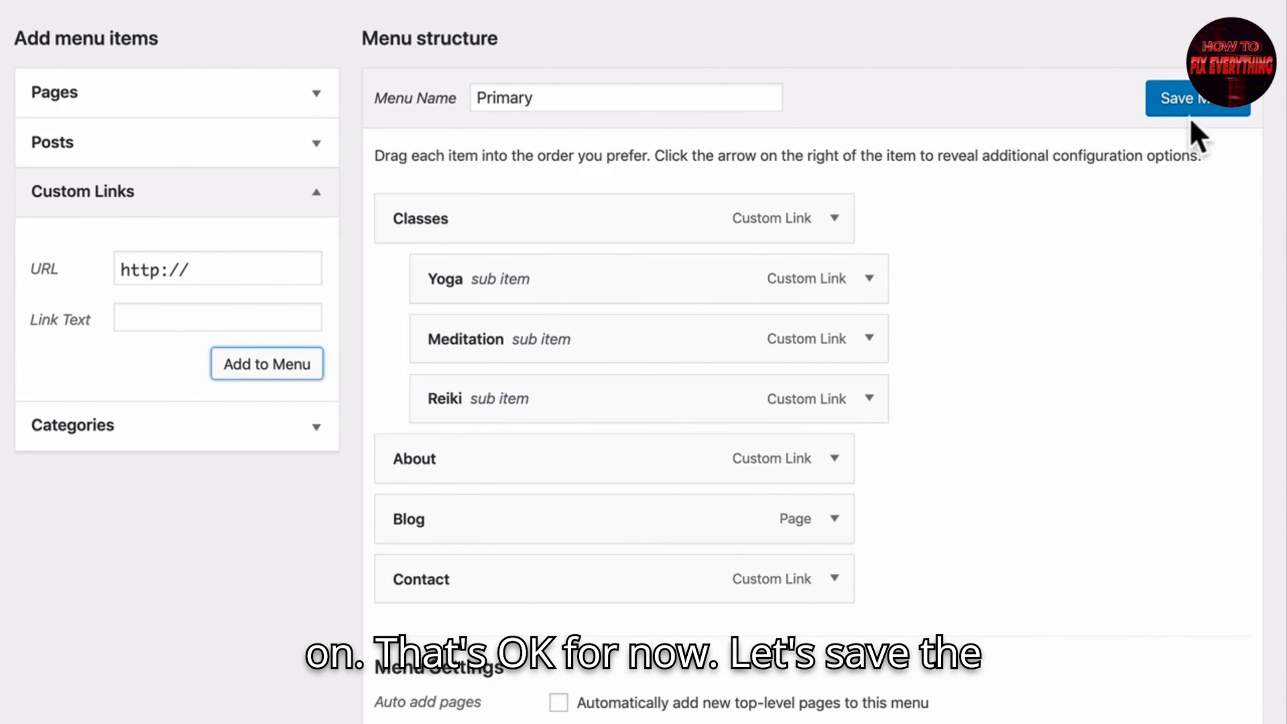
click(1180, 107)
Review the menu's name, auto-add and display location settings, and check the GeneratePress modules for Secondary Nav
scroll(1051, 330, down, 8)
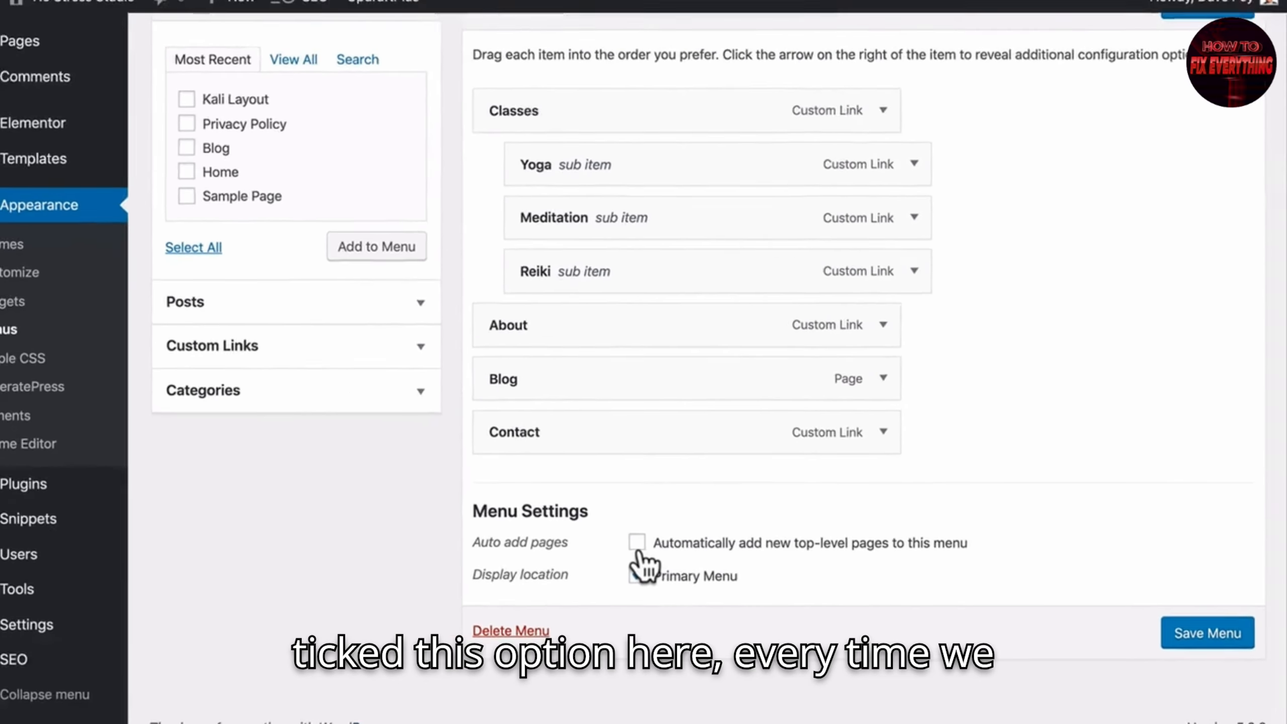
mouse_move(53, 66)
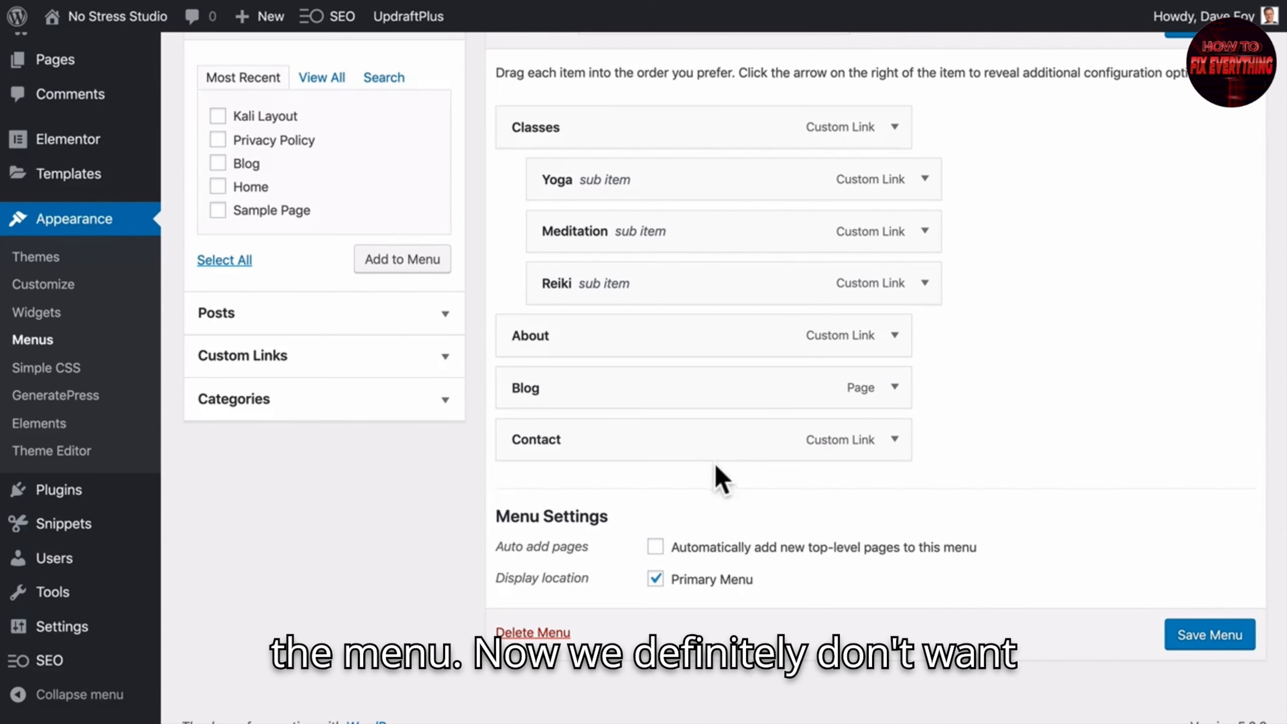
scroll(743, 489, down, 1)
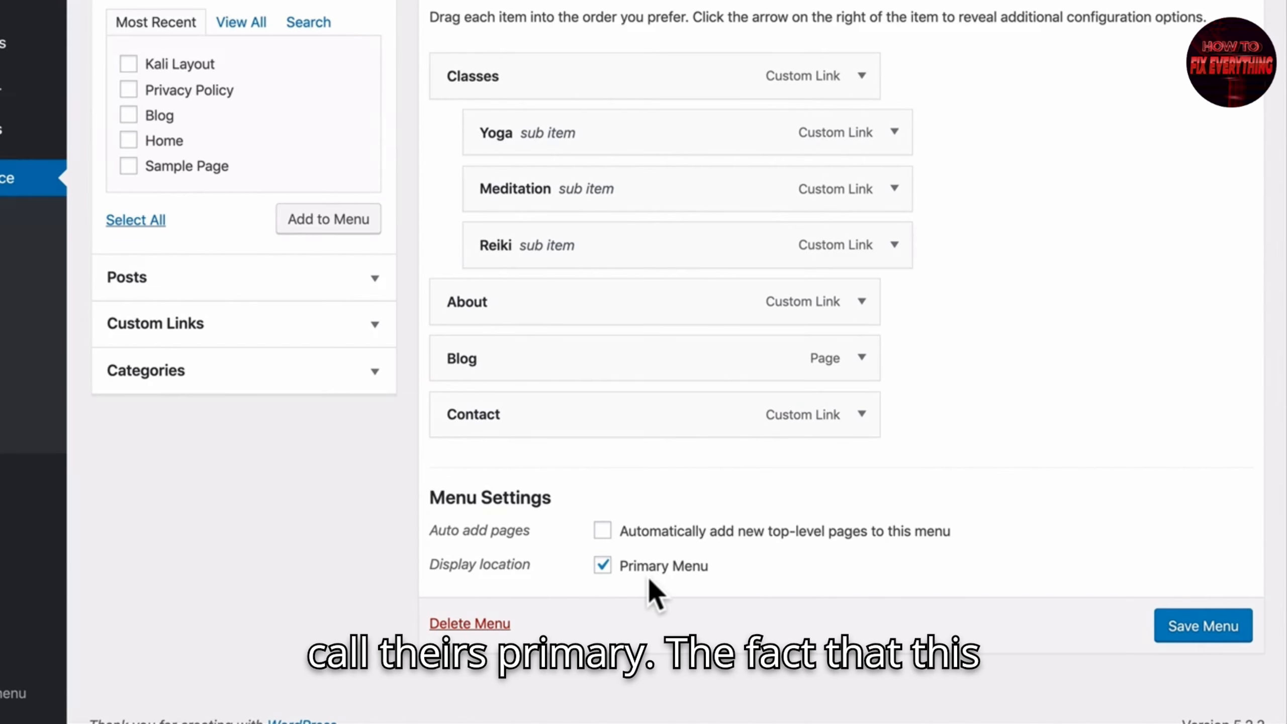
scroll(663, 581, up, 2)
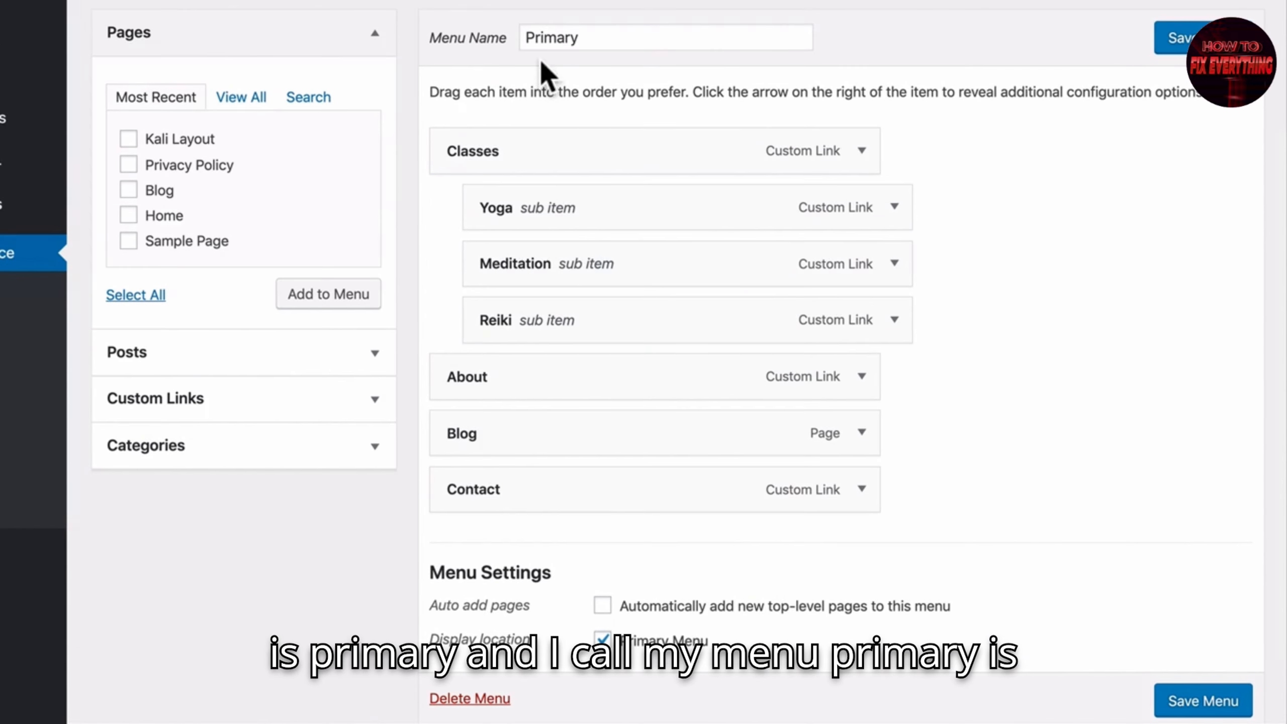
scroll(847, 336, down, 3)
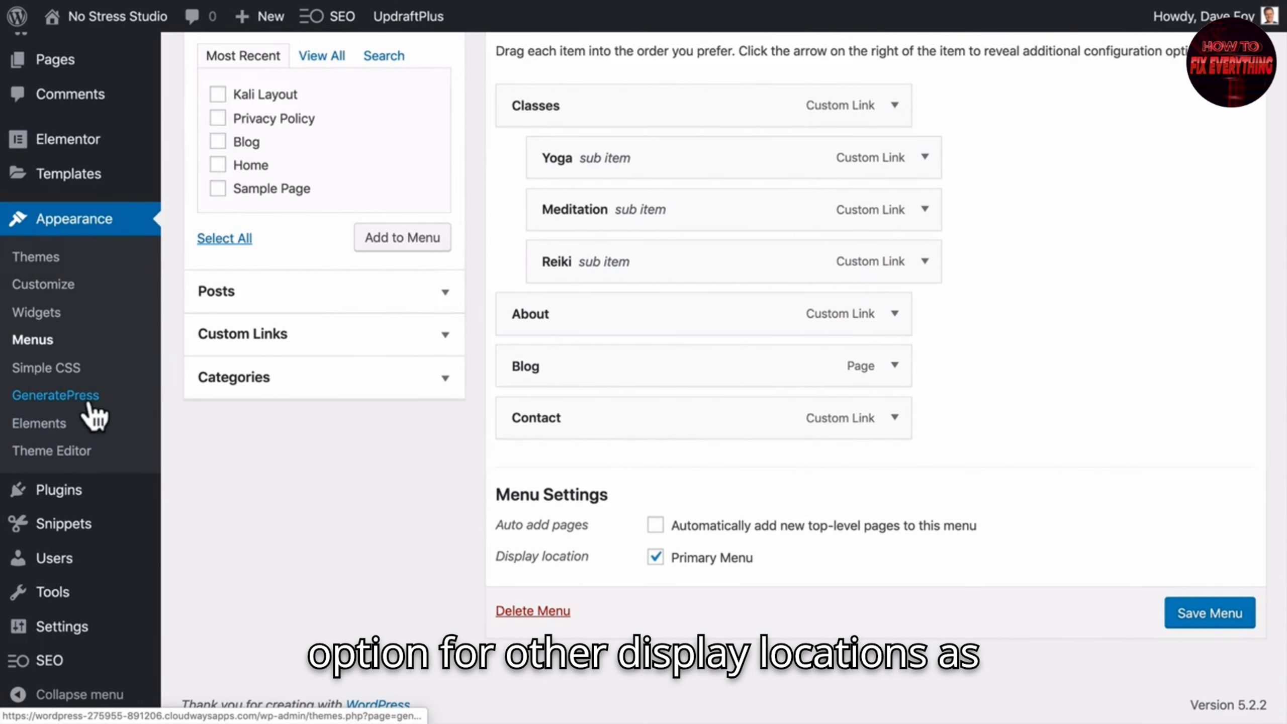
click(89, 401)
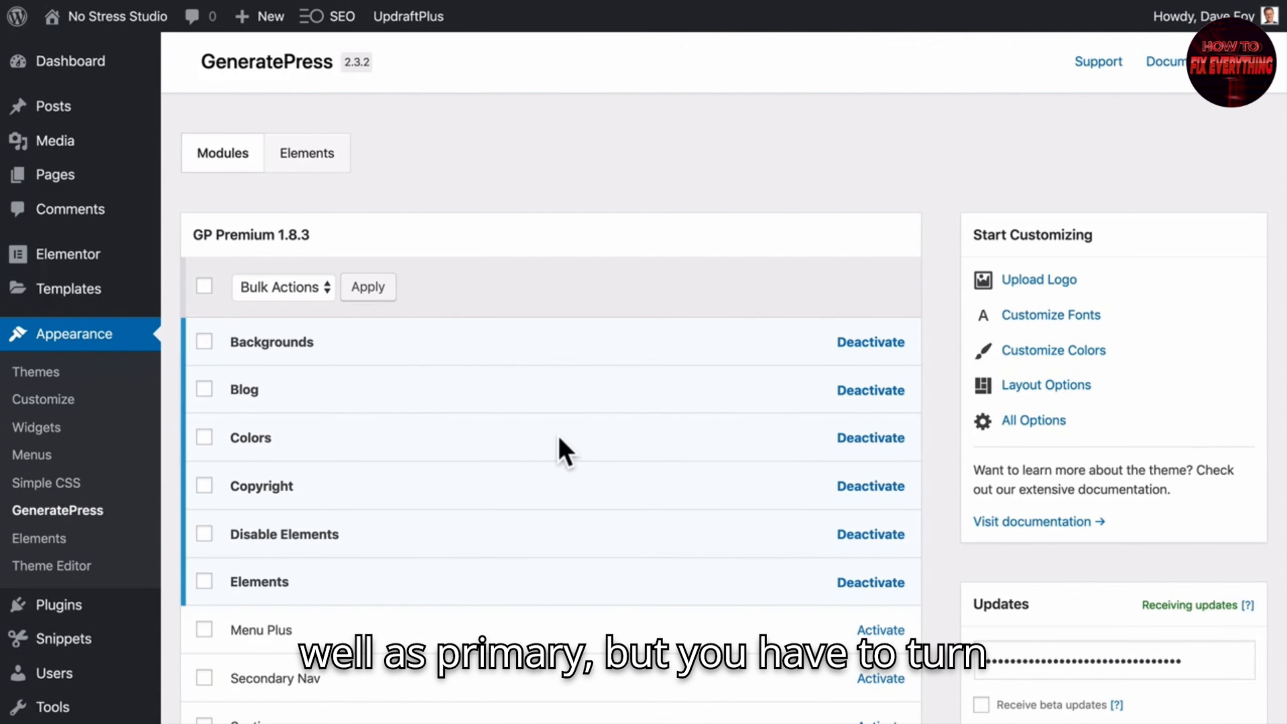
scroll(560, 440, down, 5)
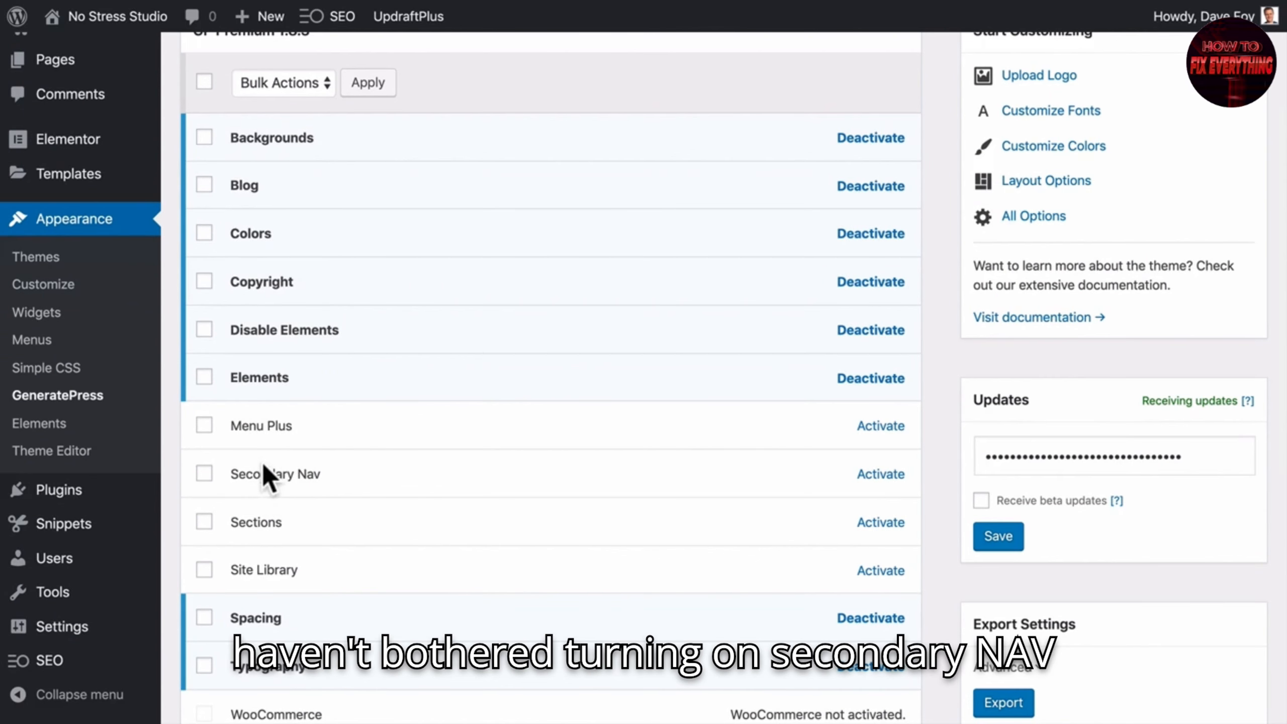
Return to the Menus page and save the Primary menu again with its Primary Menu location kept
click(36, 345)
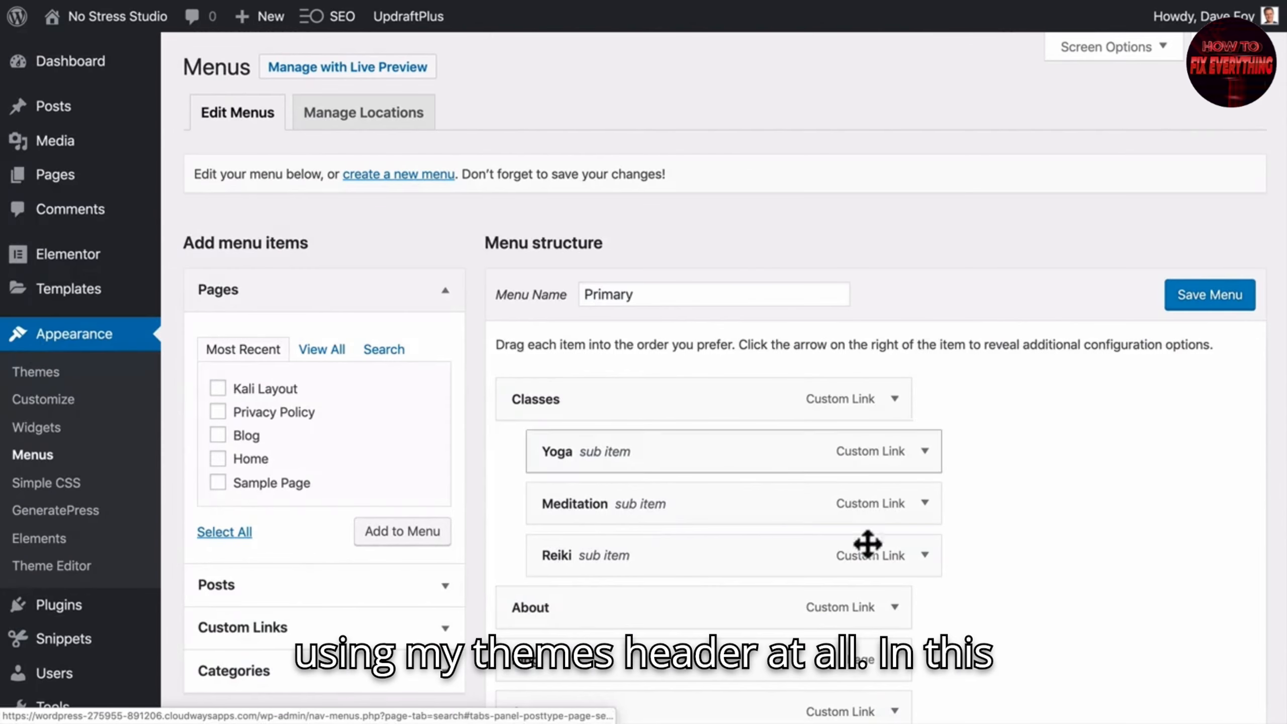
scroll(882, 608, down, 5)
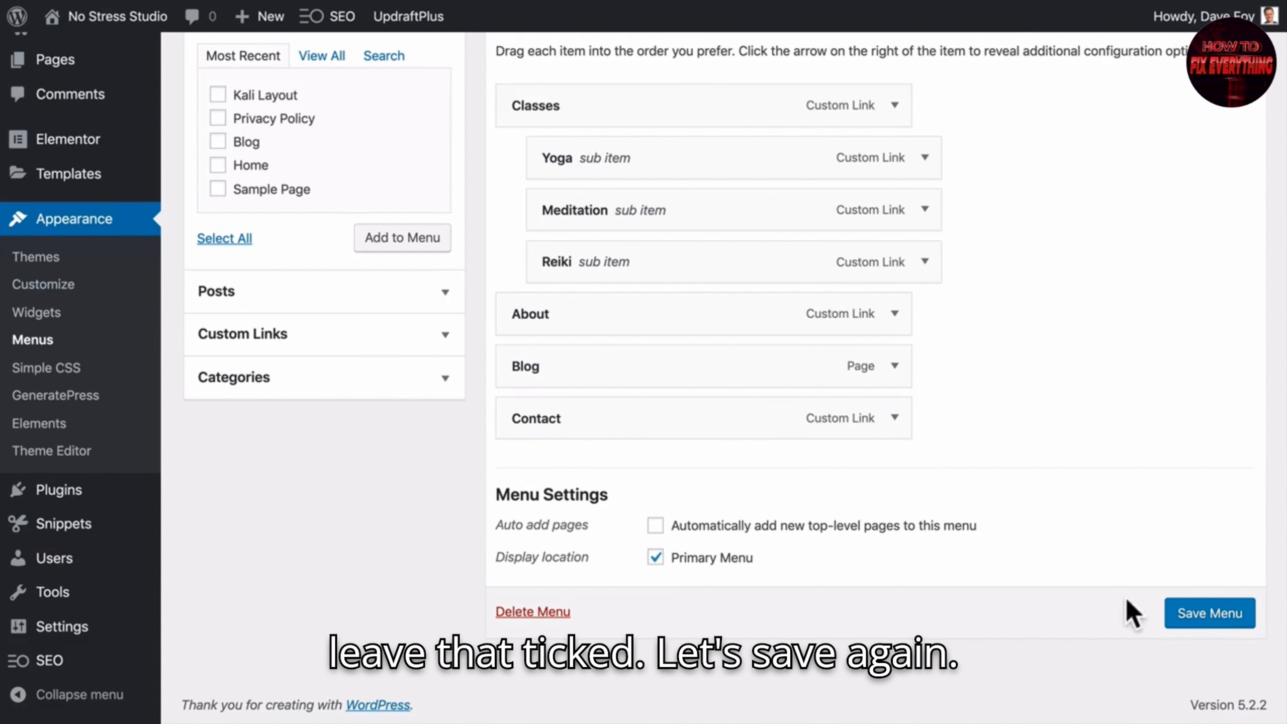
click(1185, 618)
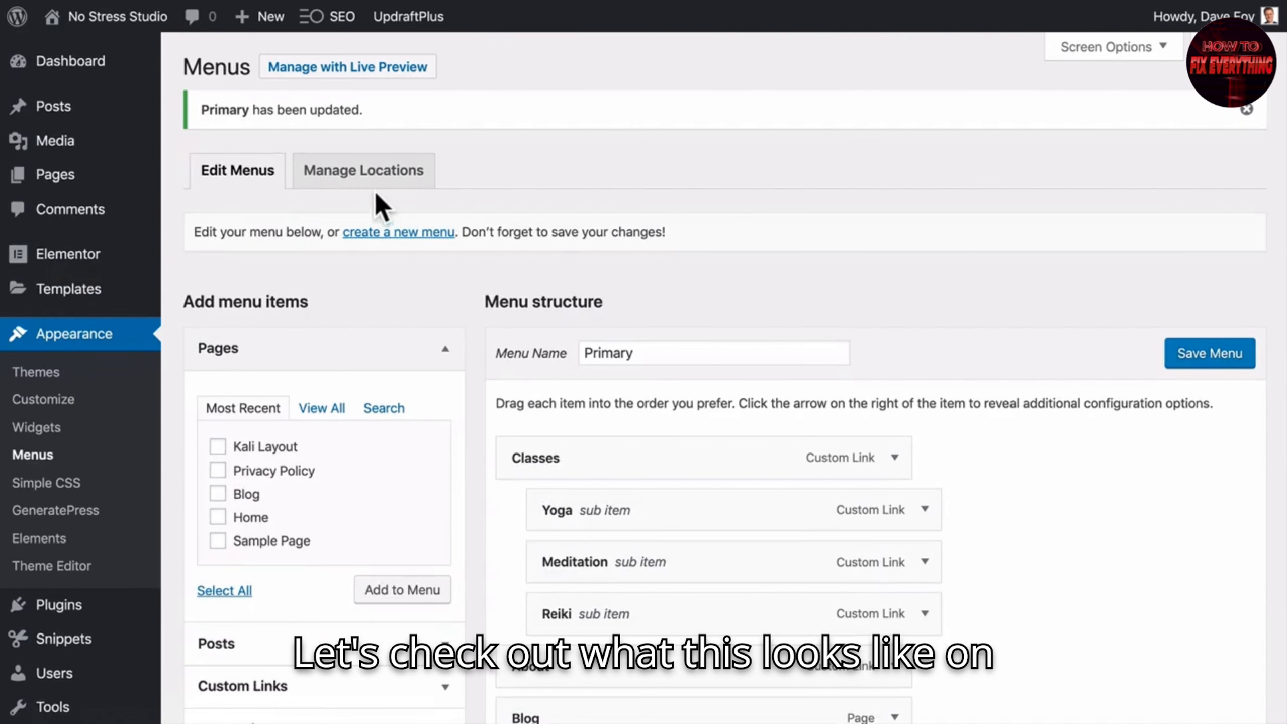
Visit the live site and examine the navigation bar, including the Classes submenu
mouse_move(108, 25)
click(75, 53)
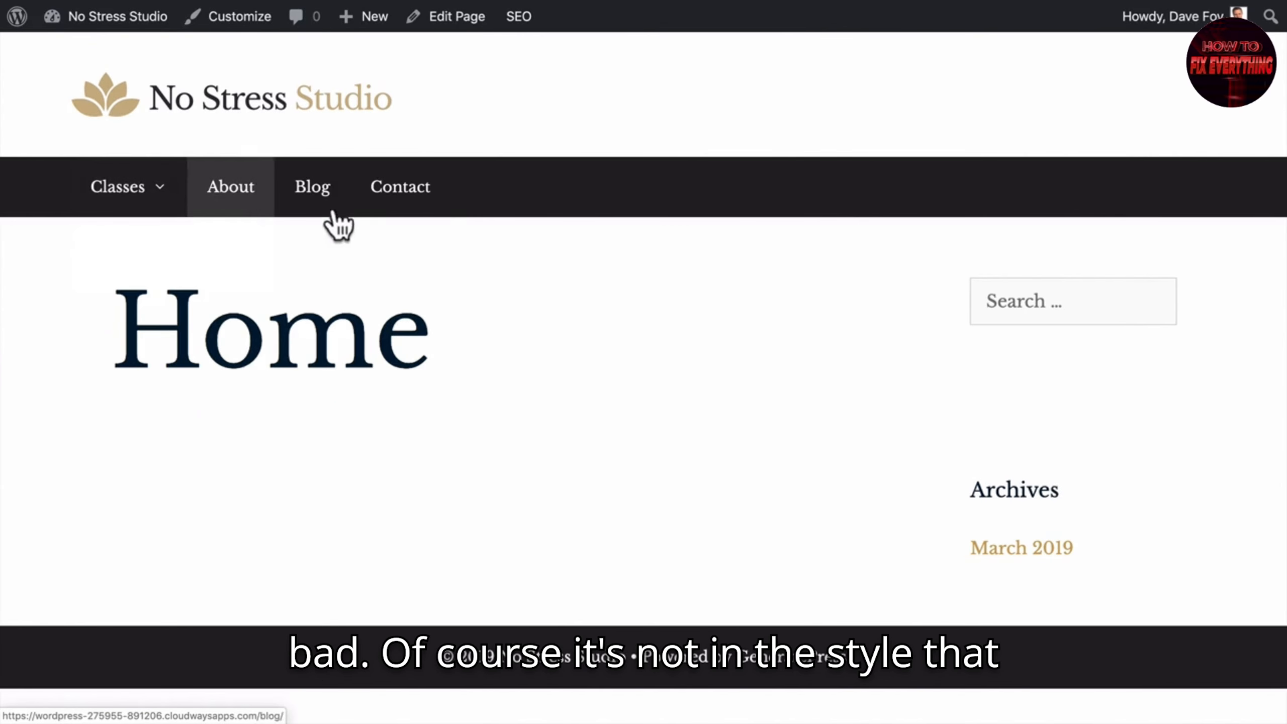
mouse_move(125, 203)
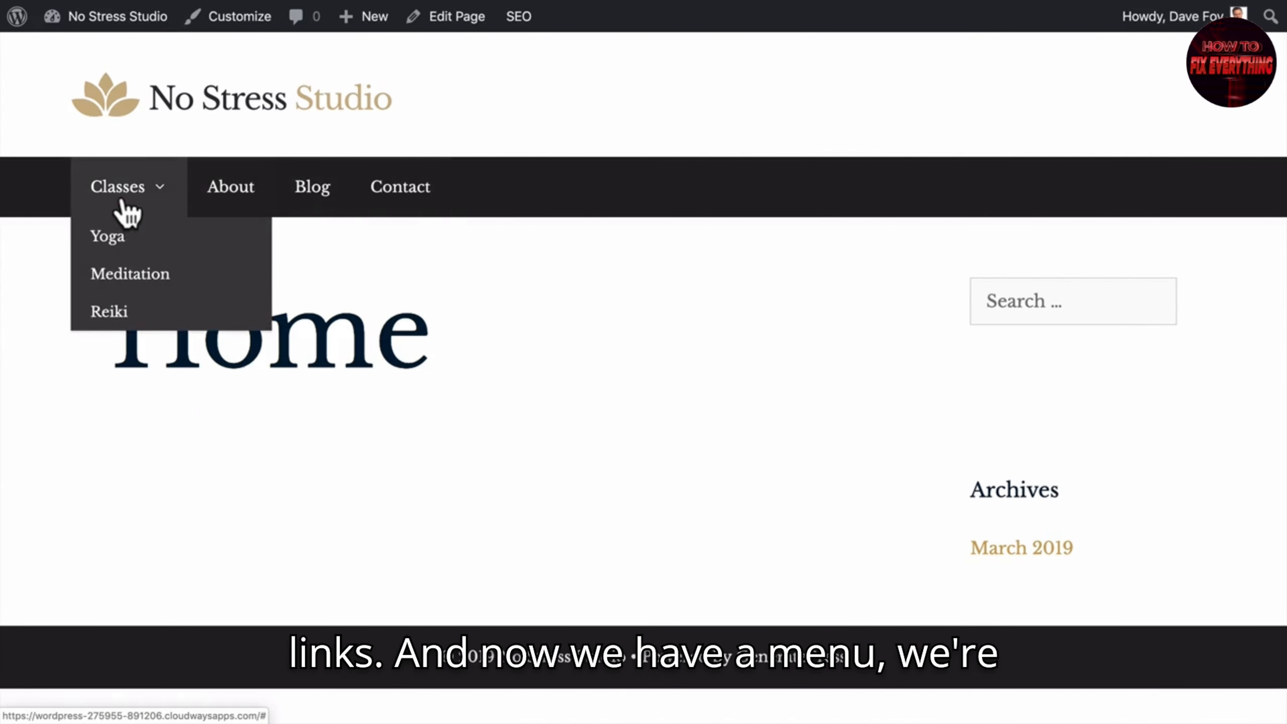